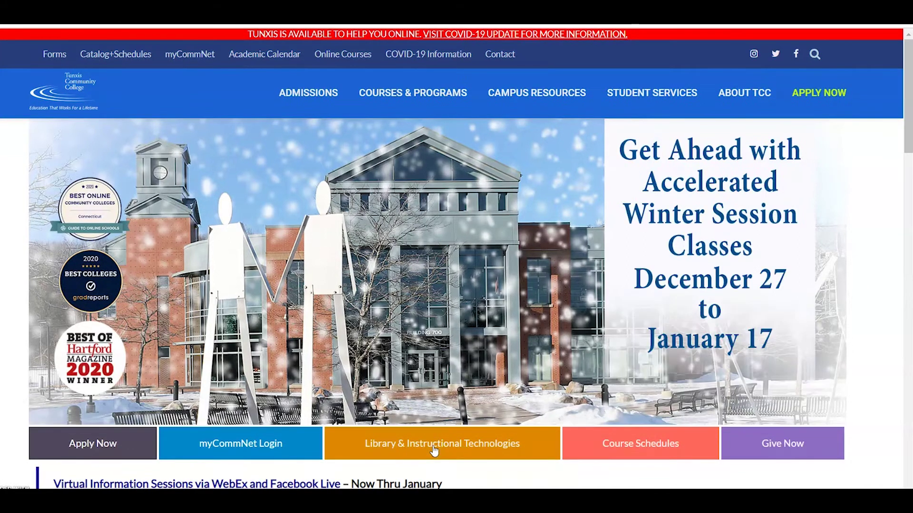
# - Open the Library & Instructional Technologies page from the Tunxis homepage tile
pyautogui.click(434, 450)
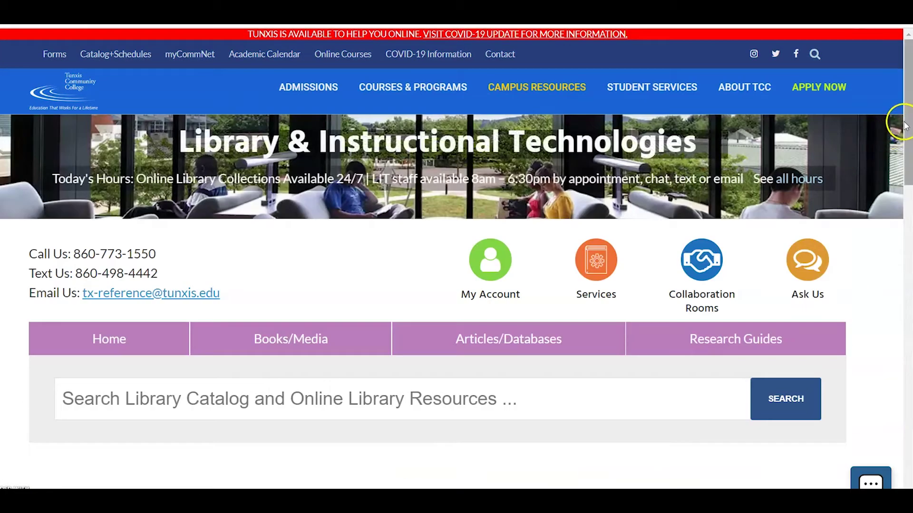
# - Go to Book Library & Instructional Services and start a Research/Reference appointment booking
pyautogui.moveTo(906, 131); pyautogui.dragTo(906, 152)
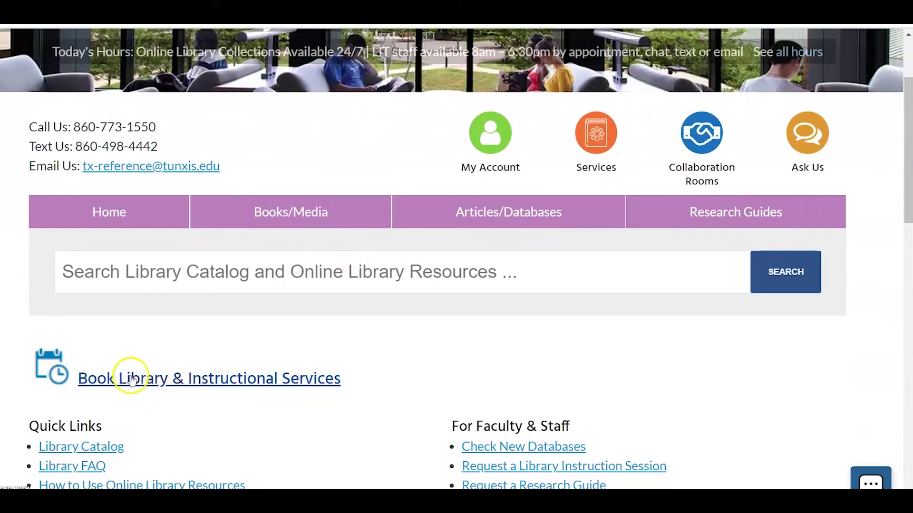
pyautogui.click(204, 384)
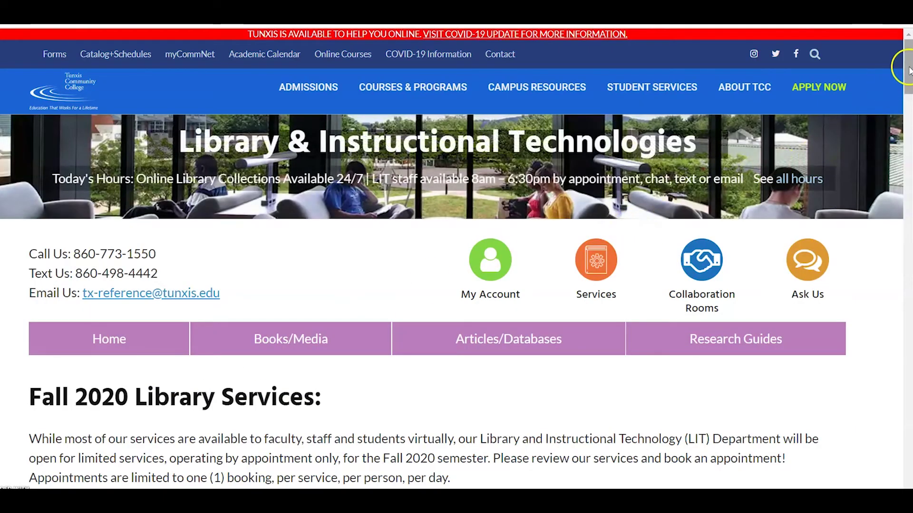
pyautogui.moveTo(908, 60); pyautogui.dragTo(908, 184)
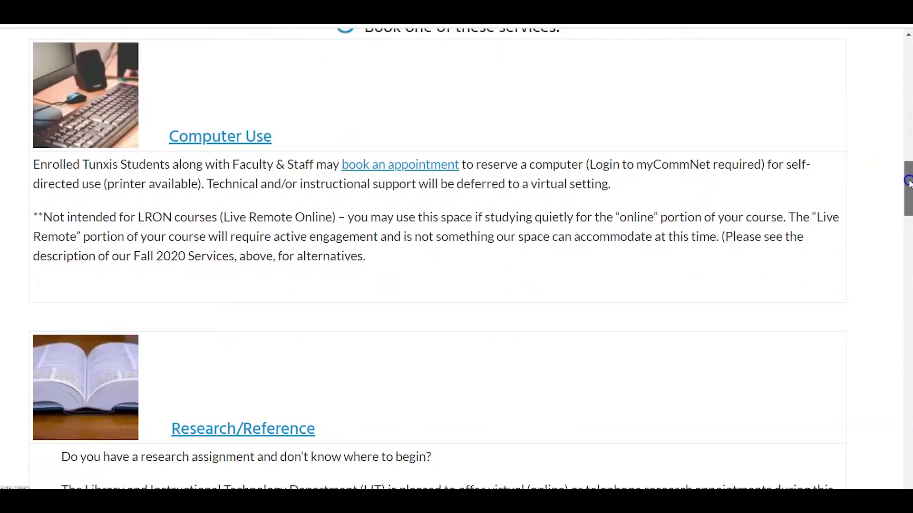
pyautogui.moveTo(908, 184); pyautogui.dragTo(908, 194)
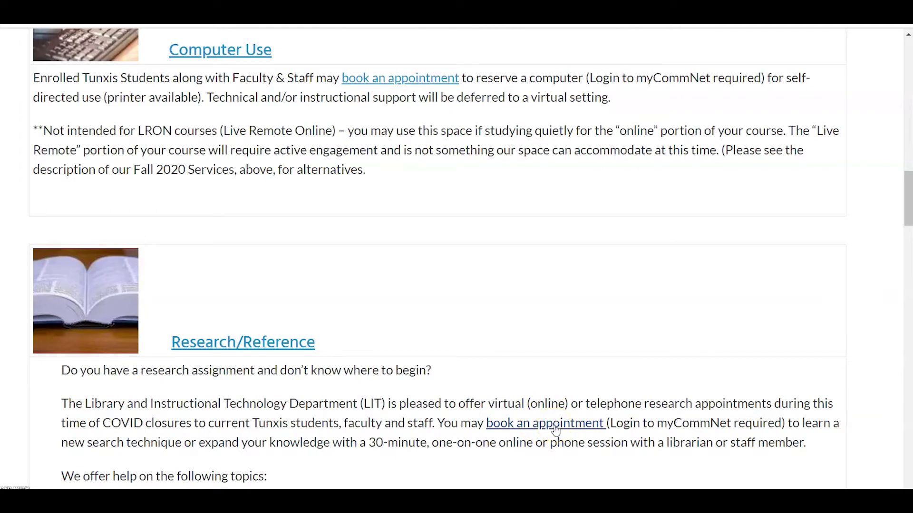
pyautogui.click(555, 424)
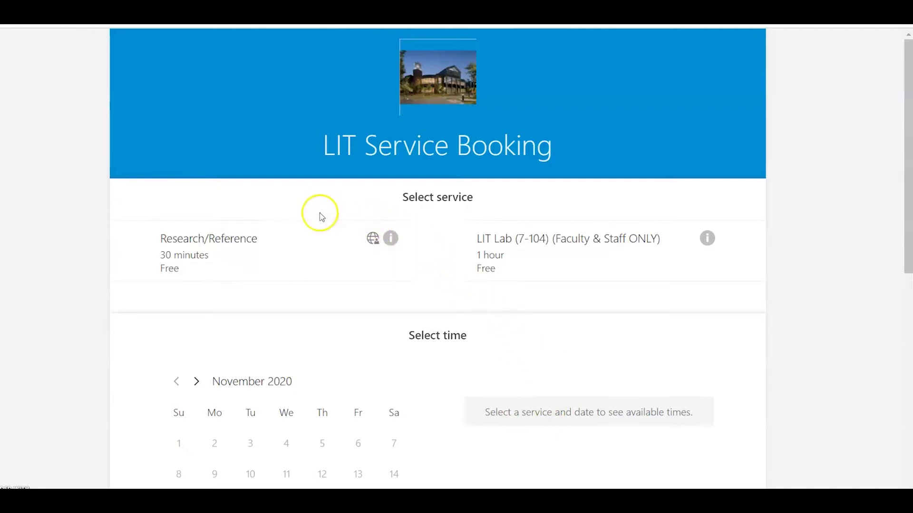
# - Pick the 30-minute Research/Reference service, November 19, staff Anyone, and the 9:30 am slot
pyautogui.click(205, 252)
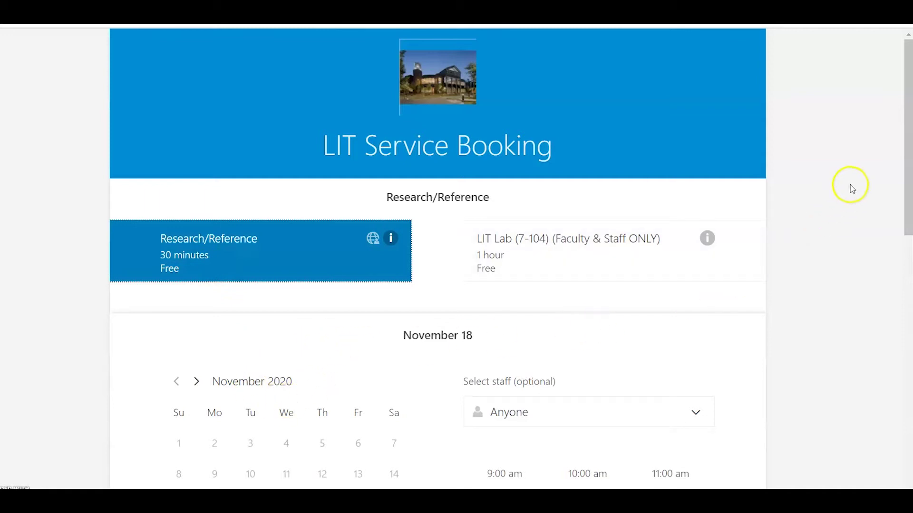
pyautogui.moveTo(909, 106); pyautogui.dragTo(898, 211)
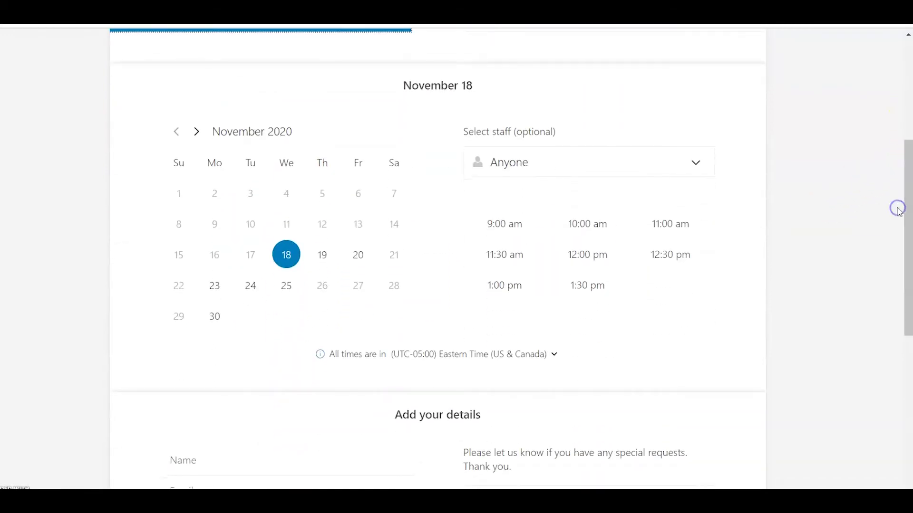
pyautogui.click(322, 261)
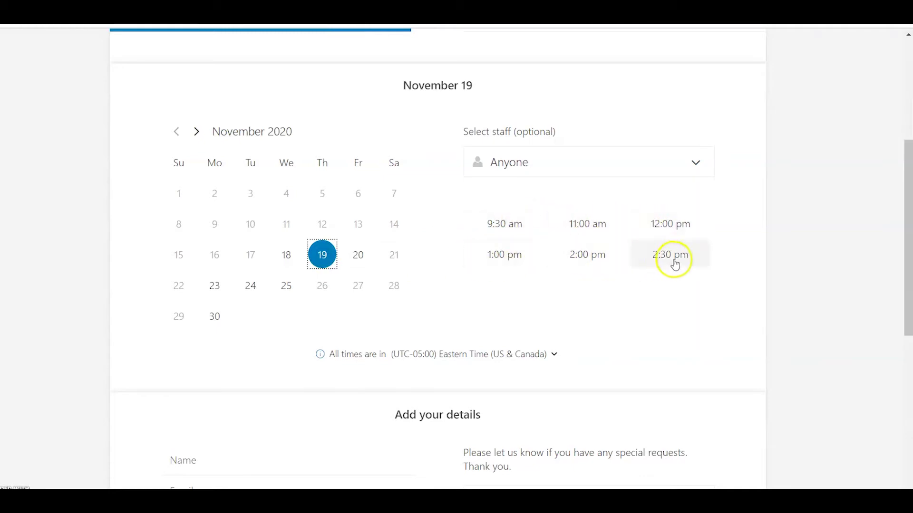
pyautogui.click(697, 165)
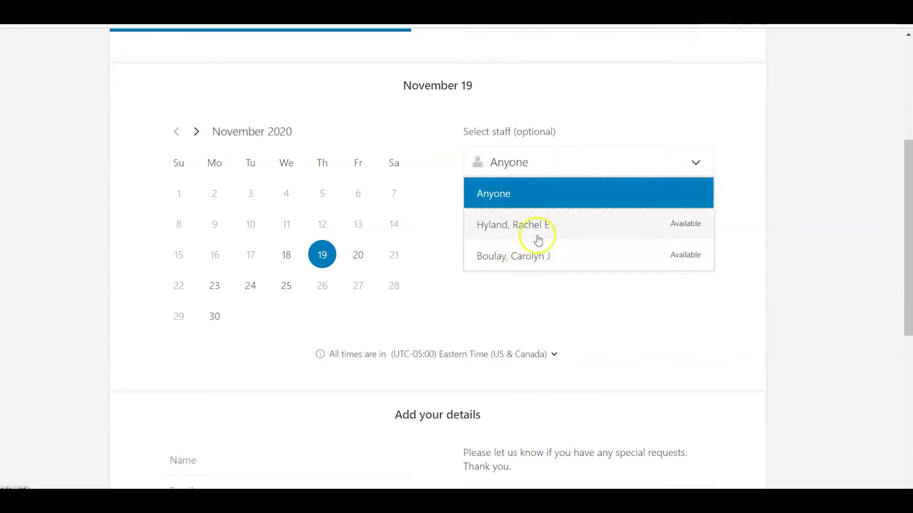
pyautogui.click(663, 124)
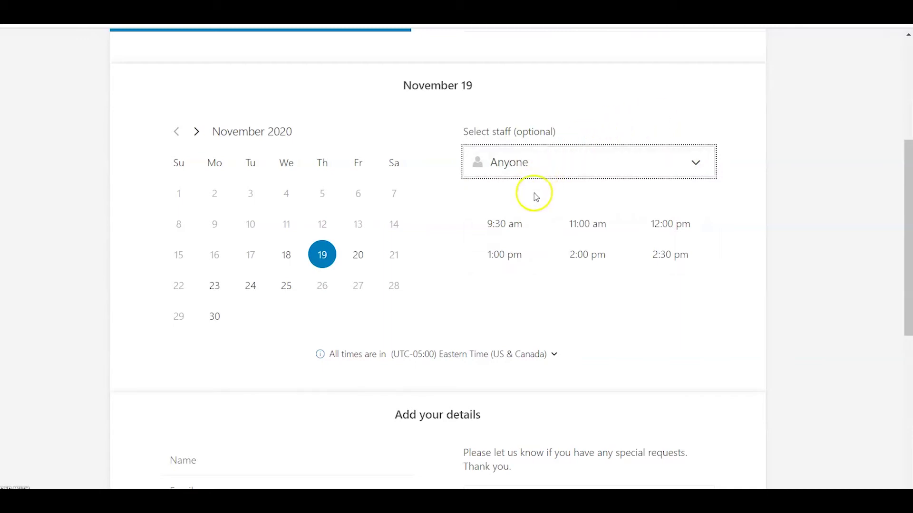
pyautogui.click(507, 223)
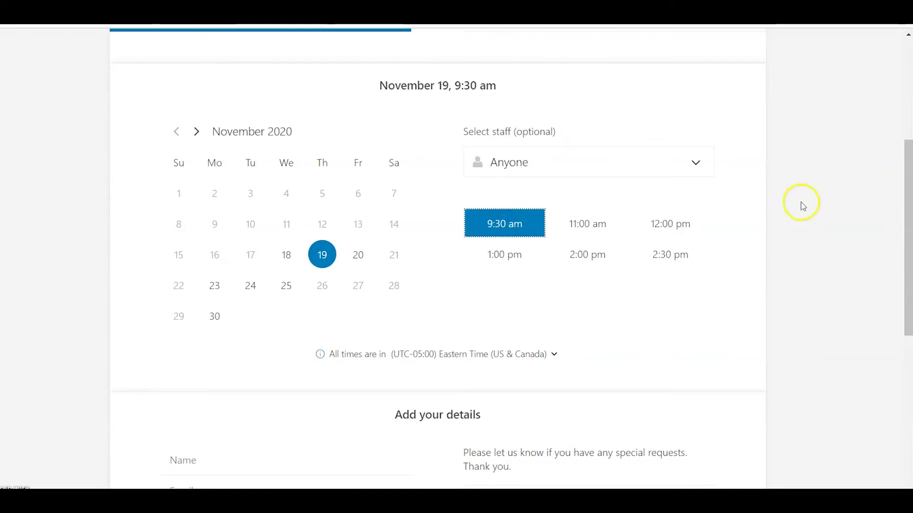
pyautogui.click(909, 222)
# - Enter the booker's full name and email address in the details form
pyautogui.moveTo(908, 223); pyautogui.dragTo(890, 309)
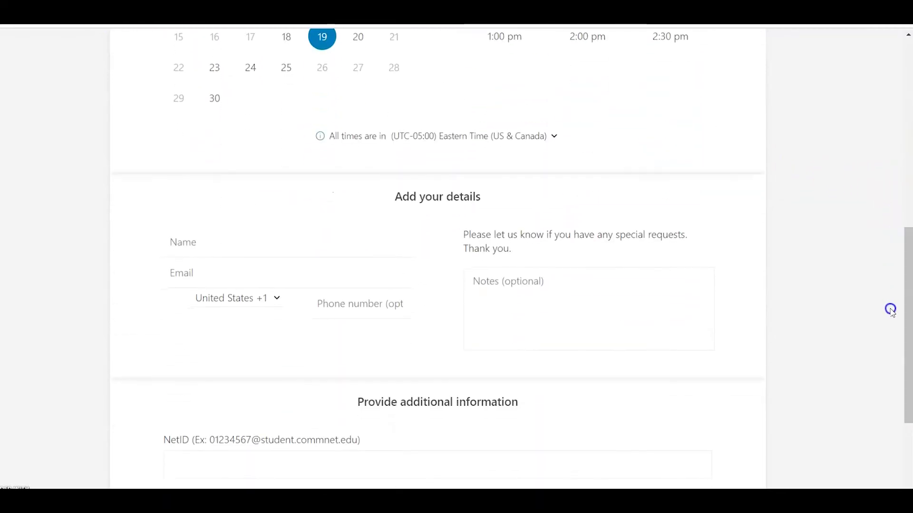
pyautogui.click(208, 248)
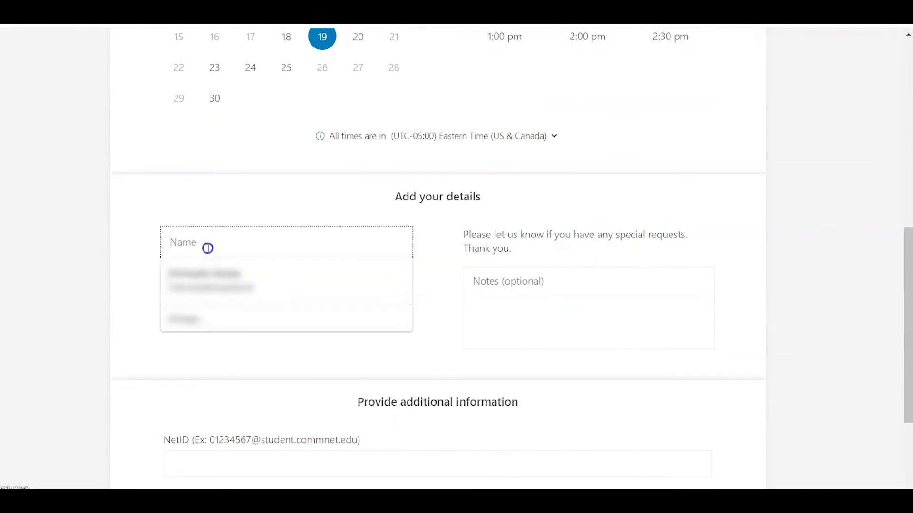
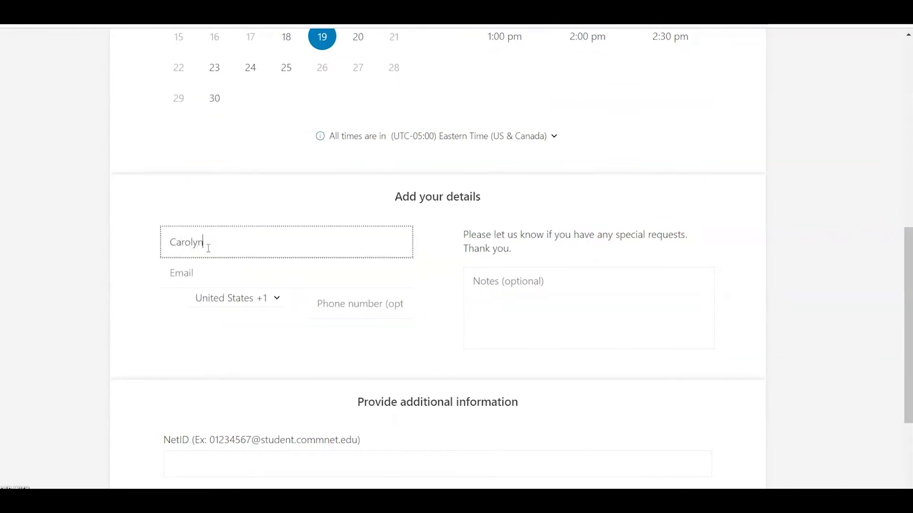
pyautogui.press('Tab')
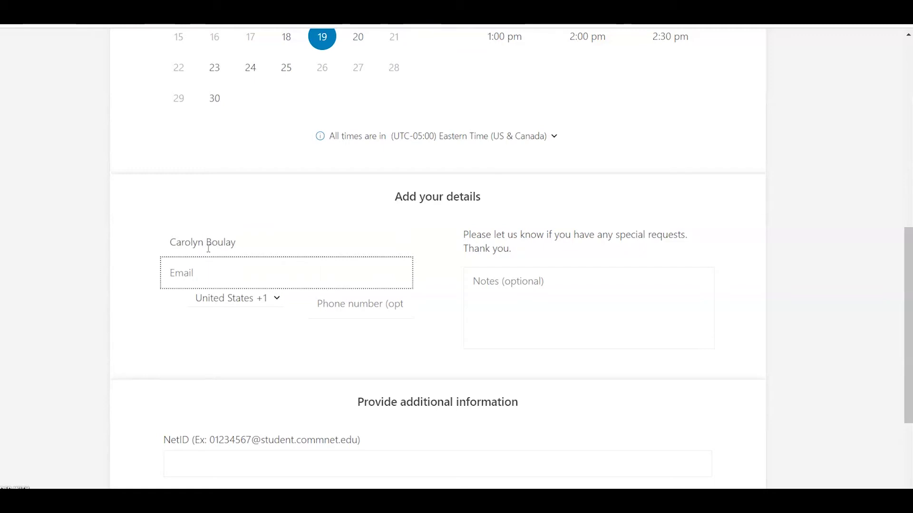
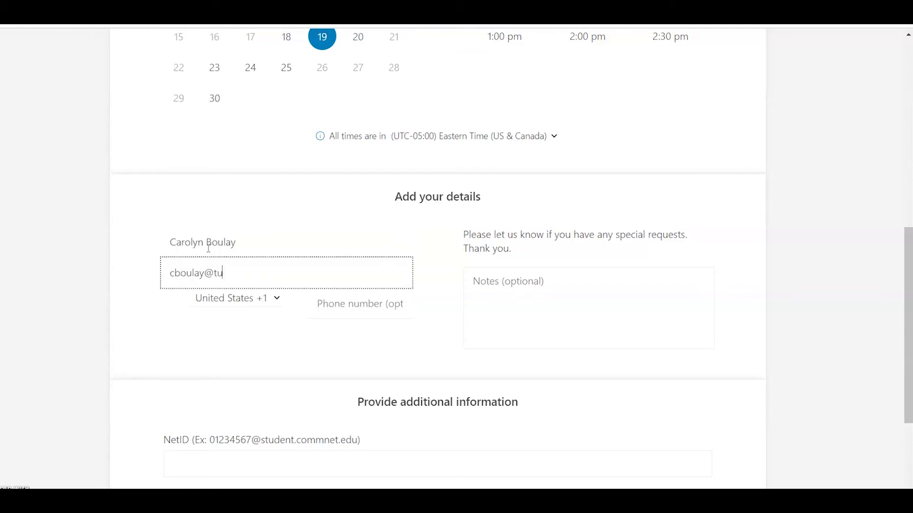
# - Autofill the phone, add the note 'philosophy paper', autofill the NetID, and submit the booking
pyautogui.click(328, 305)
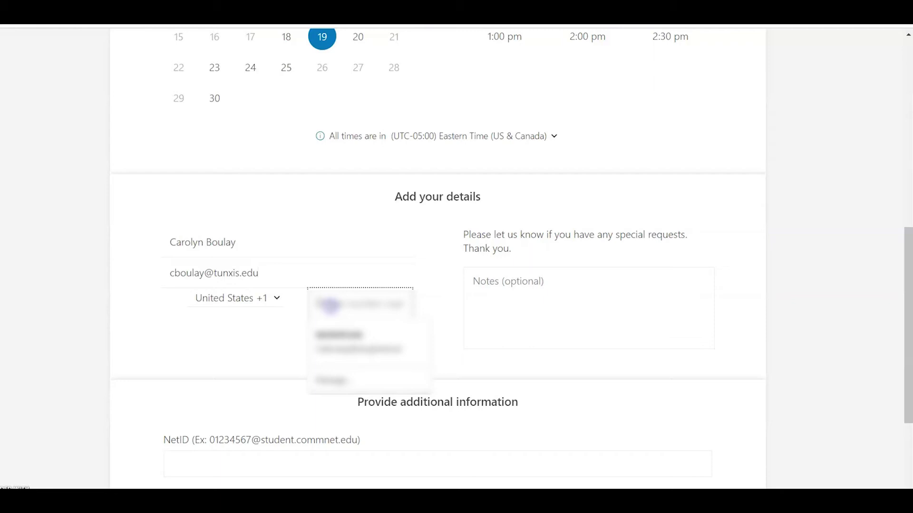
pyautogui.click(535, 285)
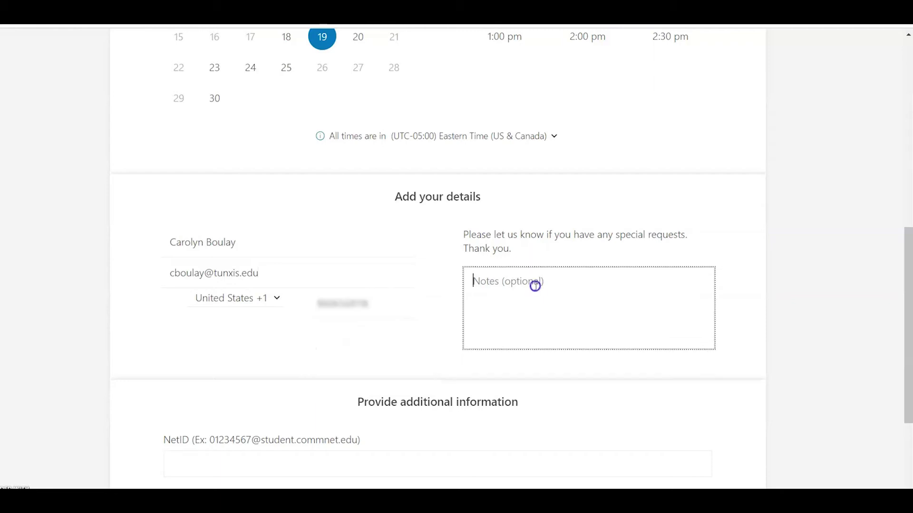
pyautogui.write('philosophy paper')
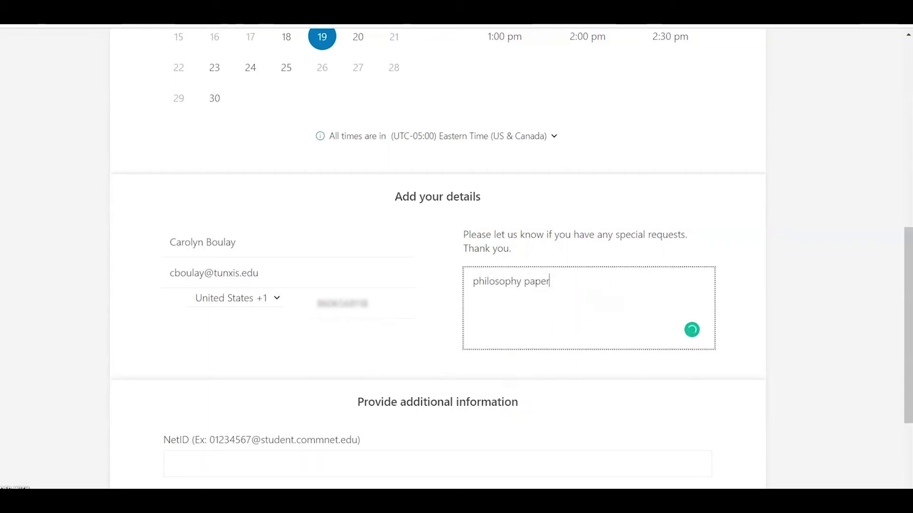
pyautogui.click(321, 465)
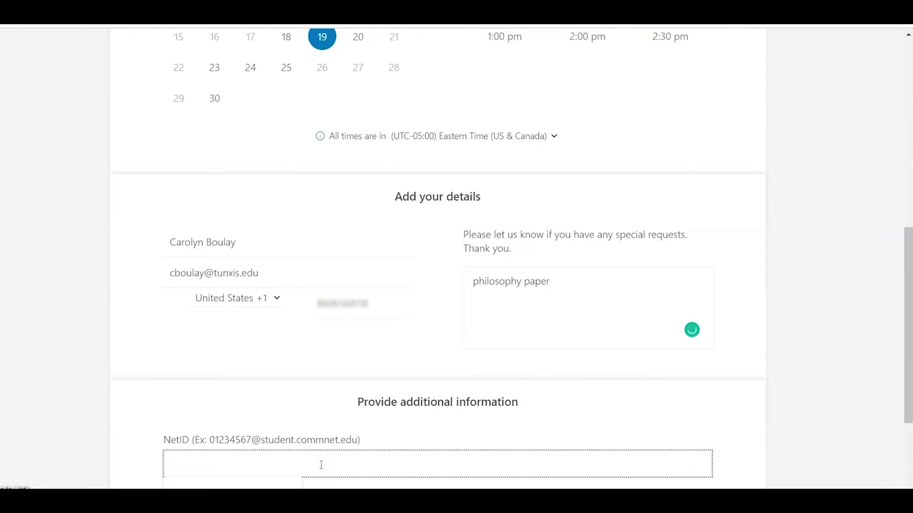
pyautogui.click(277, 487)
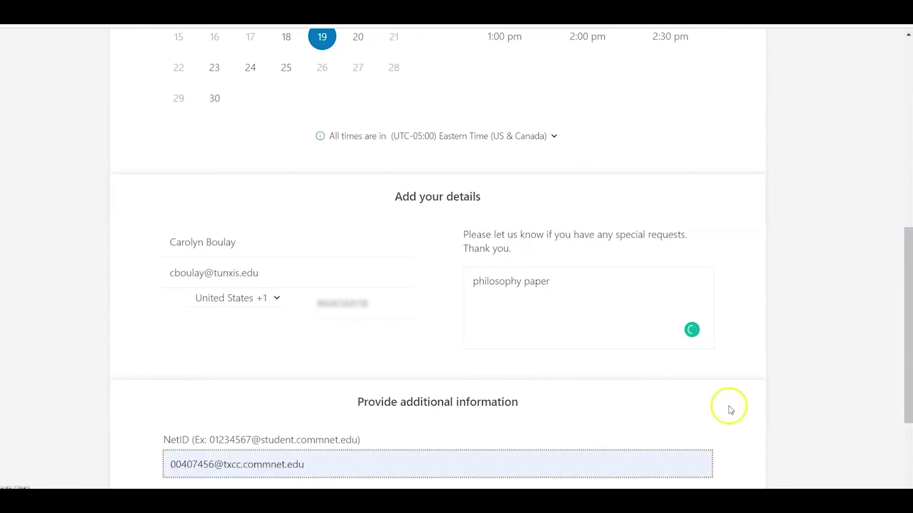
pyautogui.moveTo(908, 300); pyautogui.dragTo(907, 367)
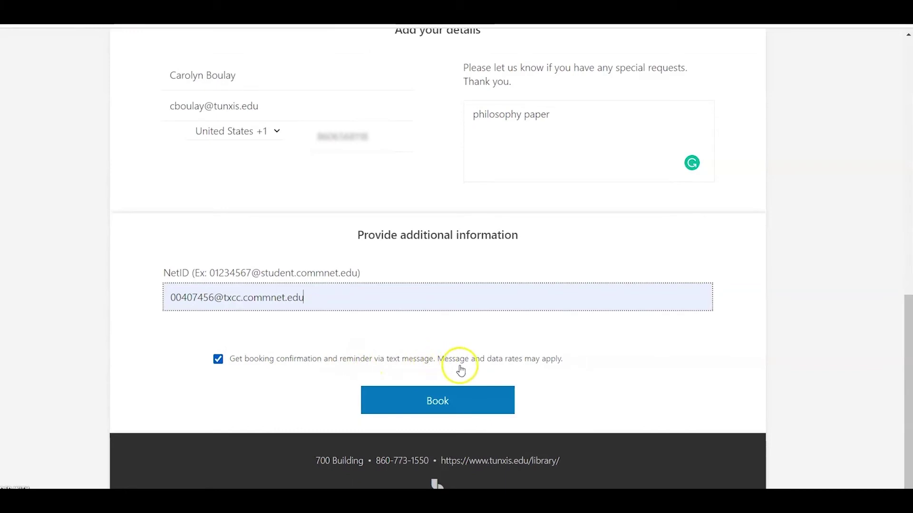
pyautogui.click(446, 404)
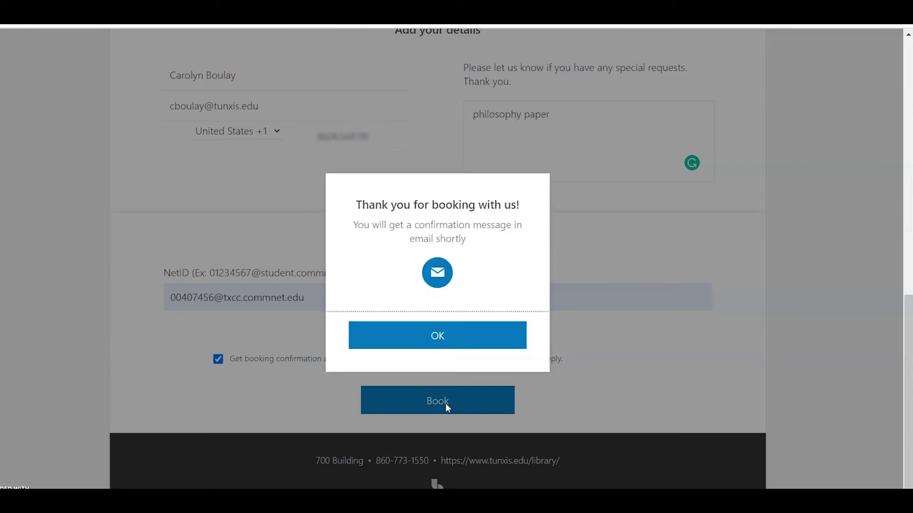
# - Dismiss the thank-you message to view the booking summary
pyautogui.click(426, 333)
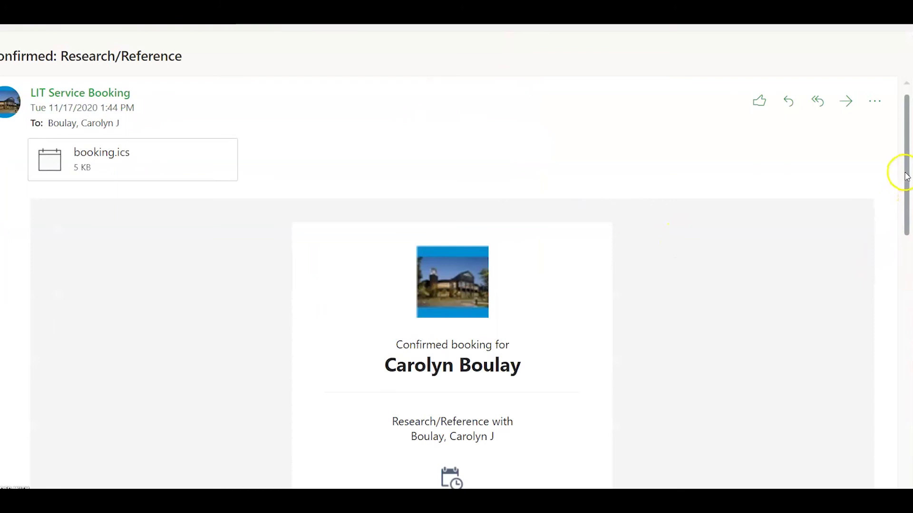
# - Scroll through the confirmation email down to the cancellation and rescheduling notes
pyautogui.moveTo(905, 177); pyautogui.dragTo(905, 242)
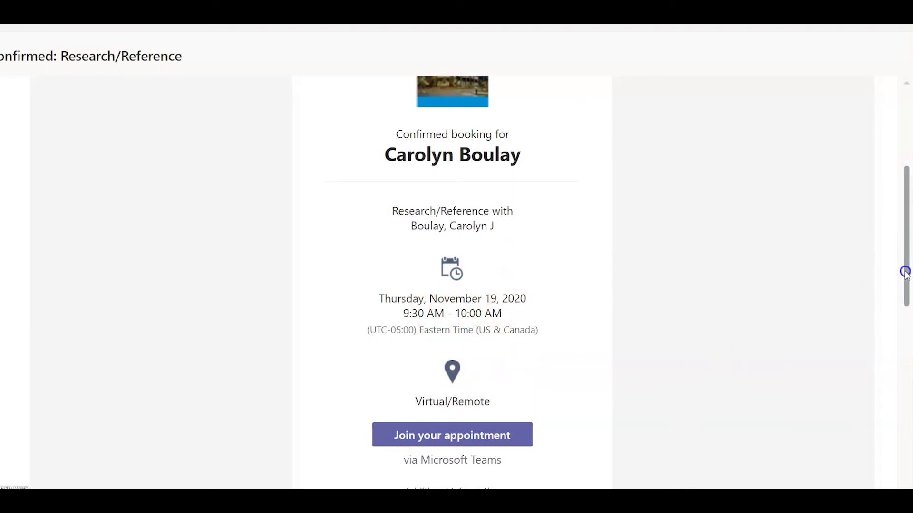
pyautogui.moveTo(905, 272); pyautogui.dragTo(904, 302)
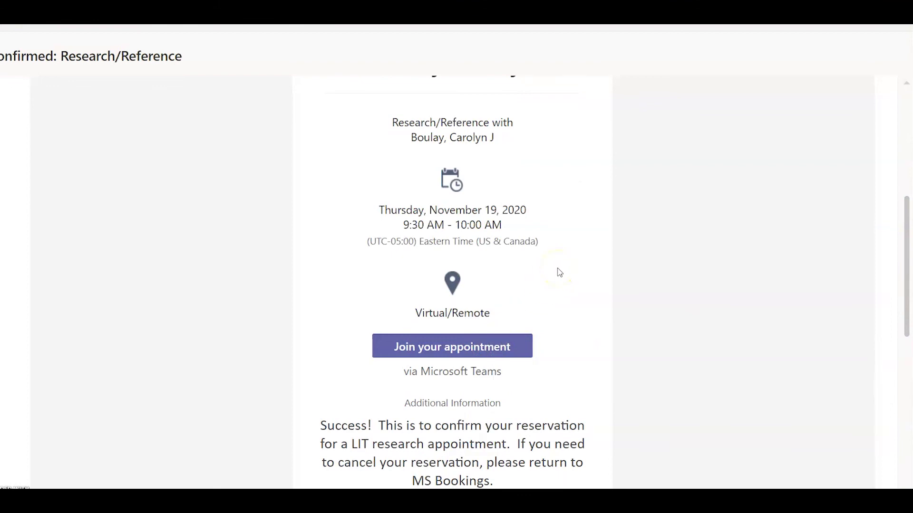
pyautogui.click(907, 239)
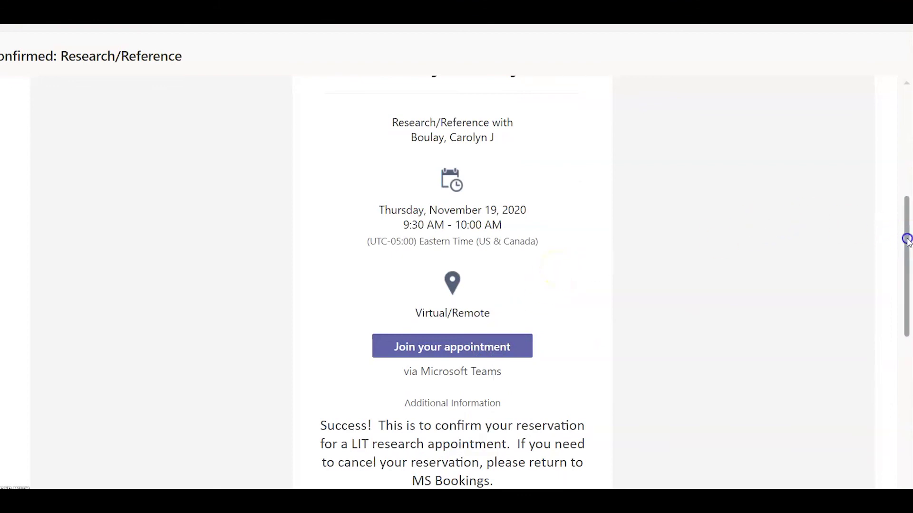
pyautogui.moveTo(907, 238); pyautogui.dragTo(890, 320)
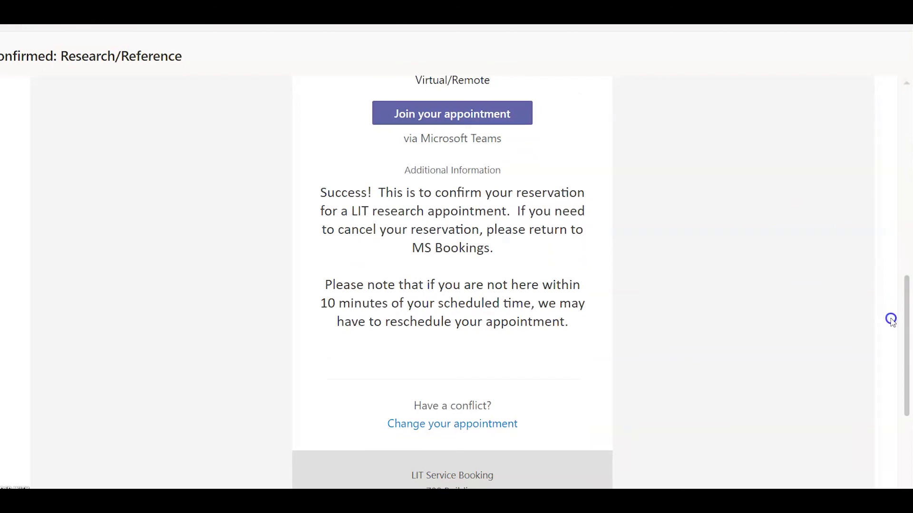